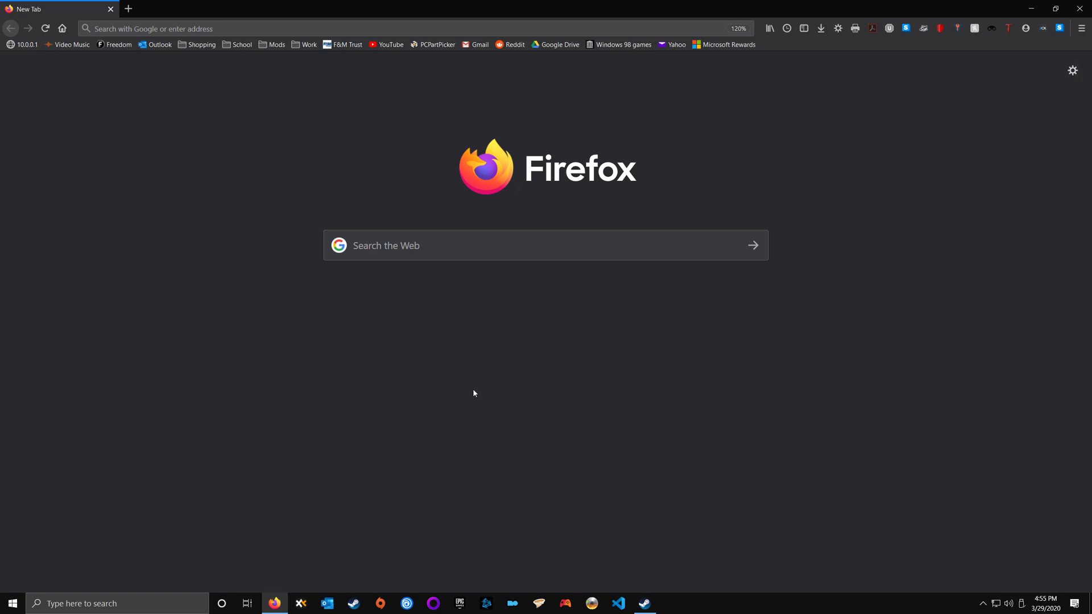
# Step: Paste and load openmw.org in the address bar, then go to its Downloads page
pyautogui.click(241, 26)
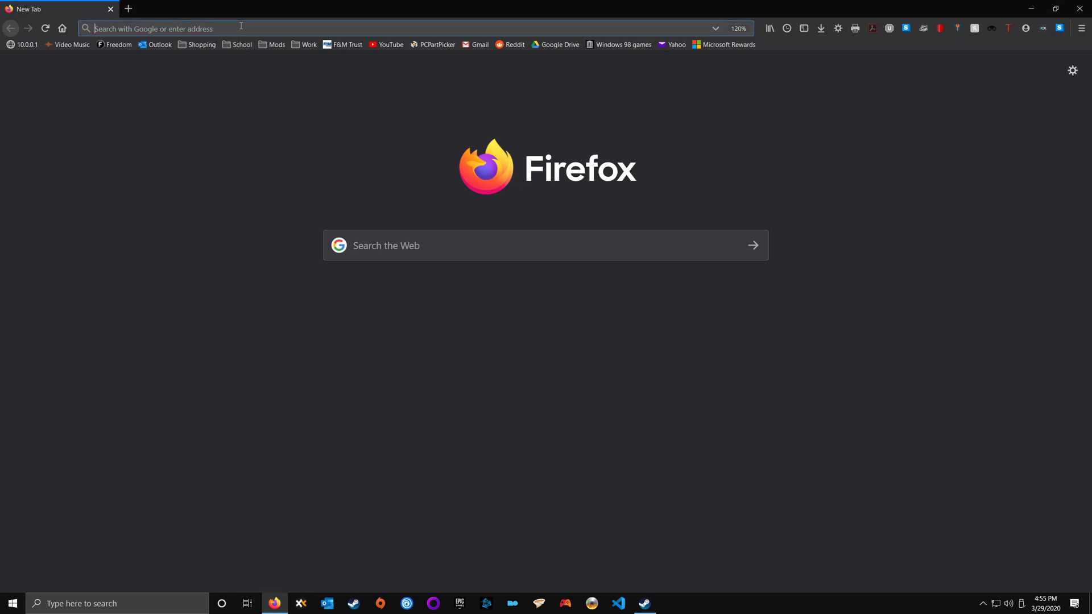
pyautogui.rightClick(241, 25)
pyautogui.click(293, 74)
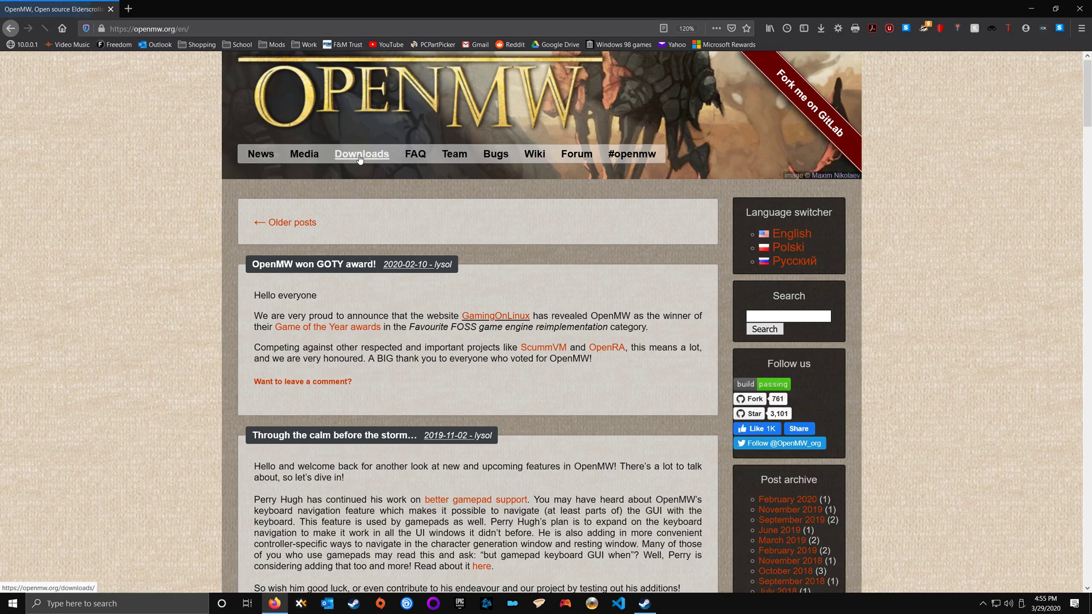
pyautogui.click(362, 154)
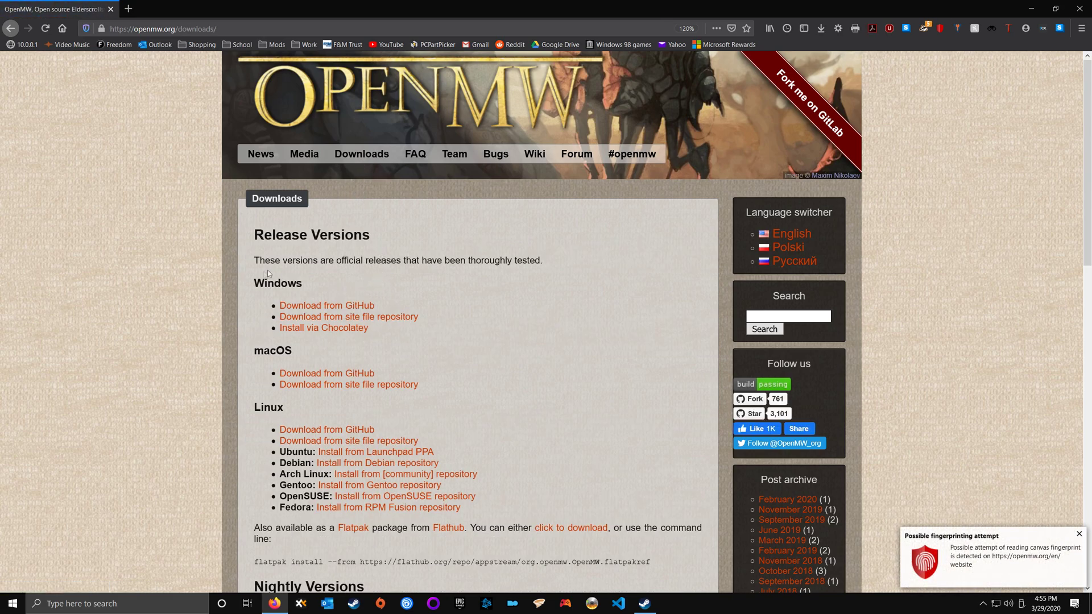
# Step: Follow the Windows download link to the OpenMW releases on GitHub
pyautogui.moveTo(248, 283); pyautogui.dragTo(346, 291)
pyautogui.click(341, 285)
pyautogui.moveTo(248, 282); pyautogui.dragTo(319, 285)
pyautogui.click(319, 285)
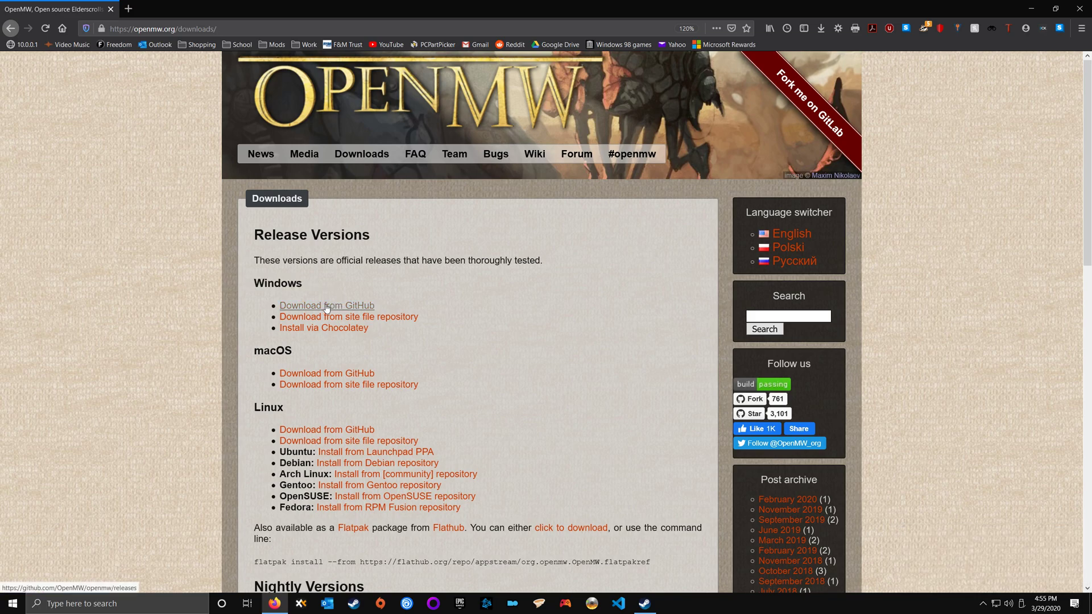
pyautogui.click(327, 308)
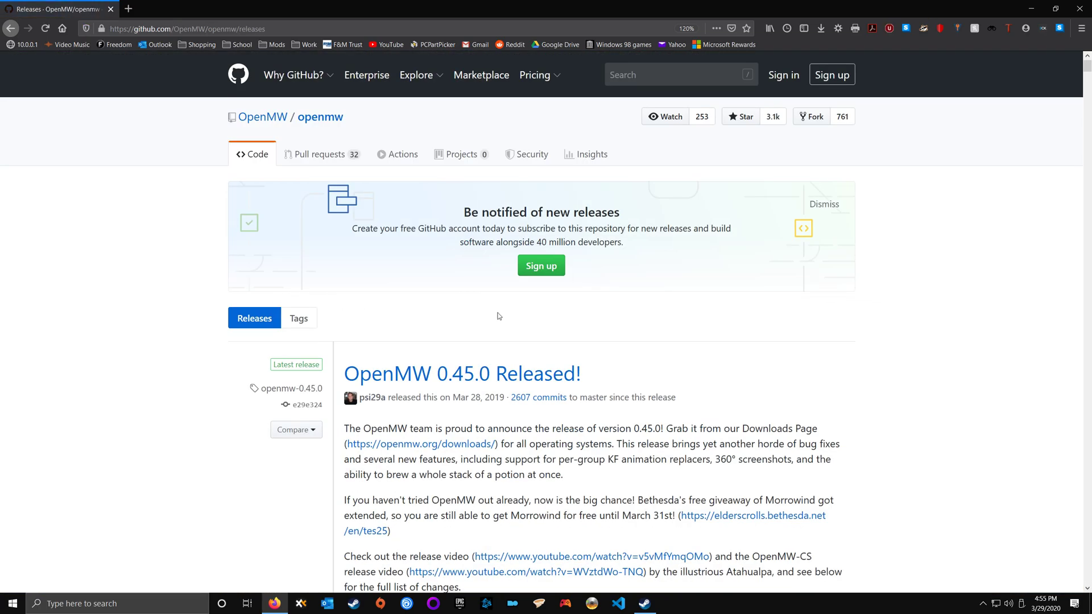
# Step: Scroll to the 0.45.0 Assets list and pick OpenMW-0.45.0-win64.exe for download
pyautogui.scroll(-15, 499, 316)
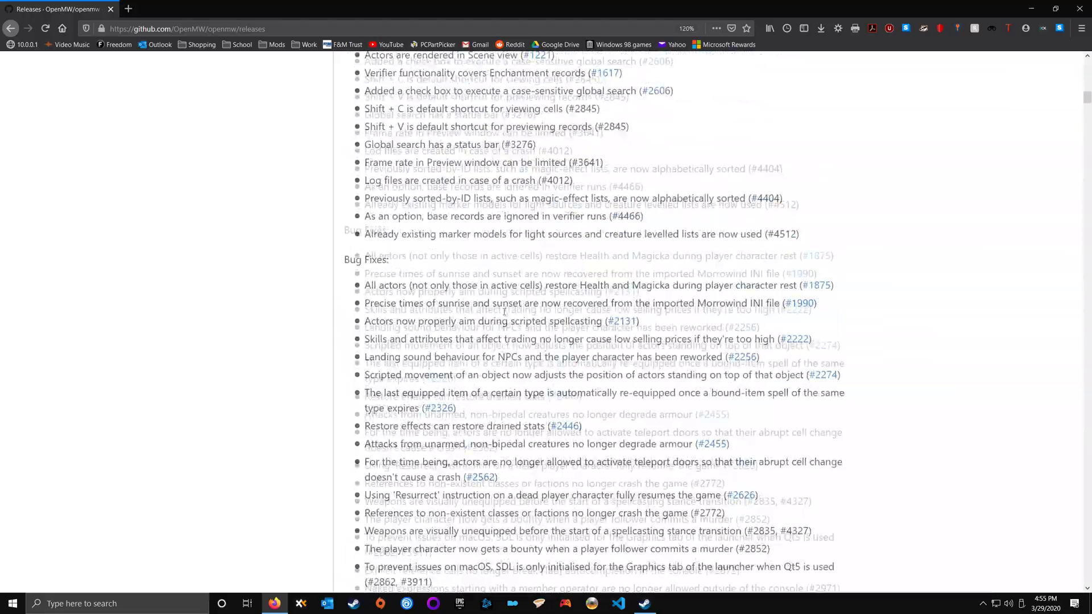
pyautogui.scroll(15, 504, 313)
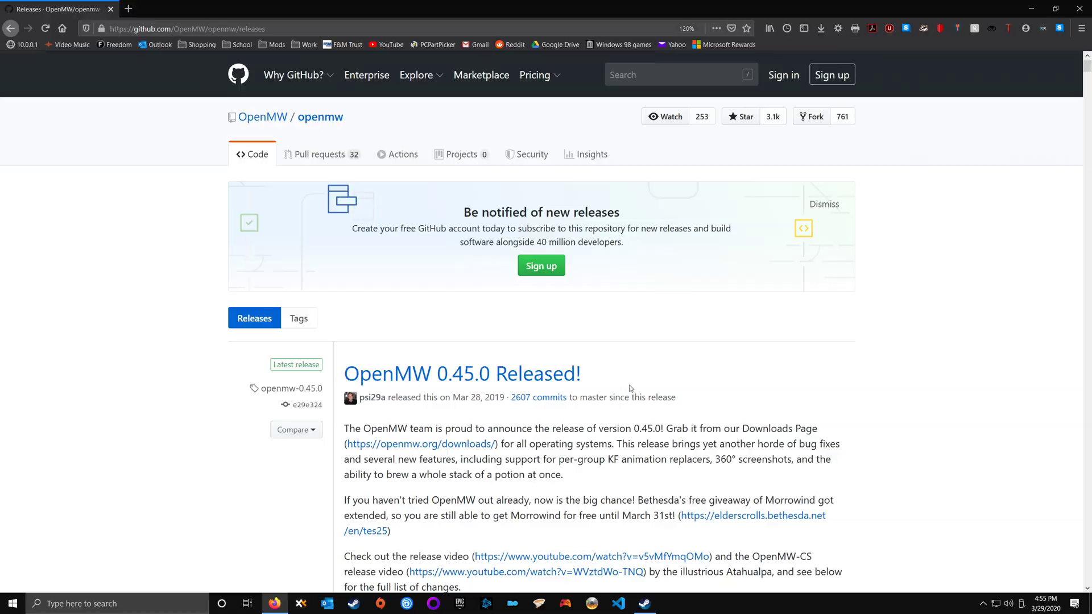
pyautogui.scroll(-15, 874, 367)
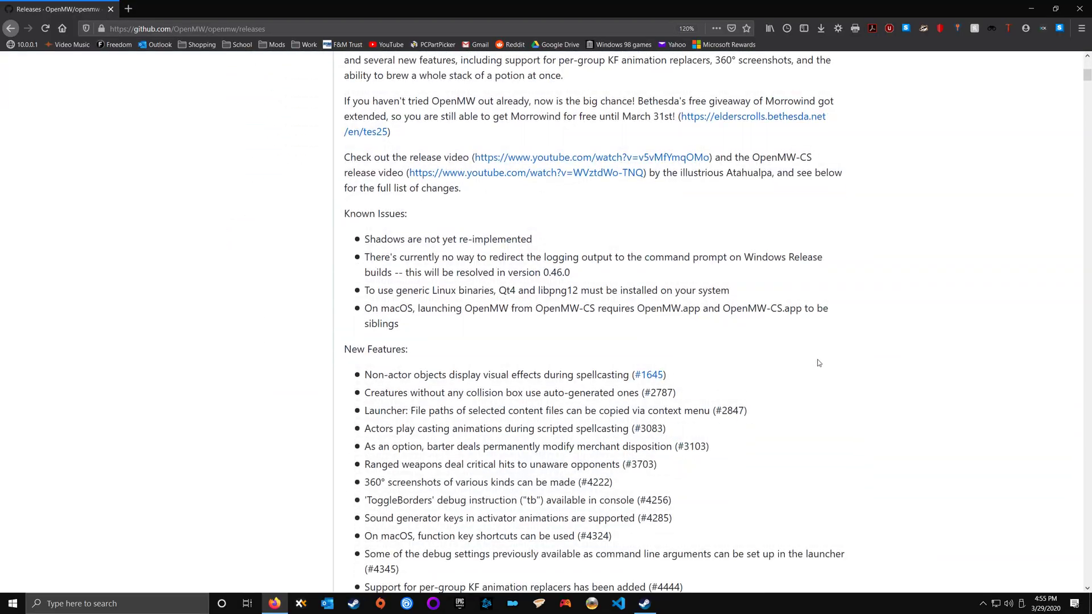
pyautogui.scroll(-20, 786, 362)
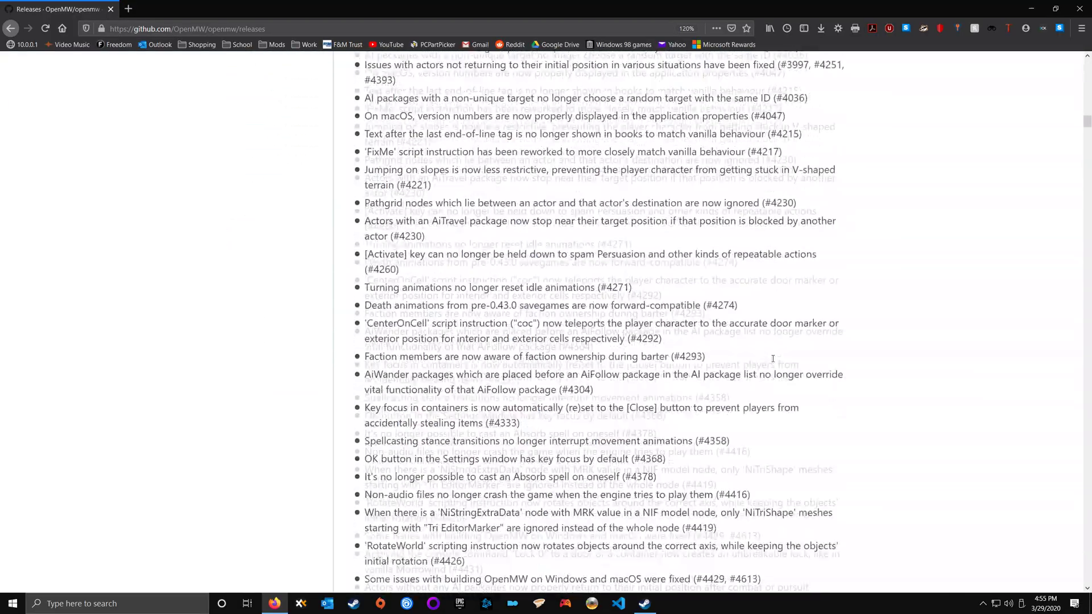
pyautogui.scroll(-20, 611, 298)
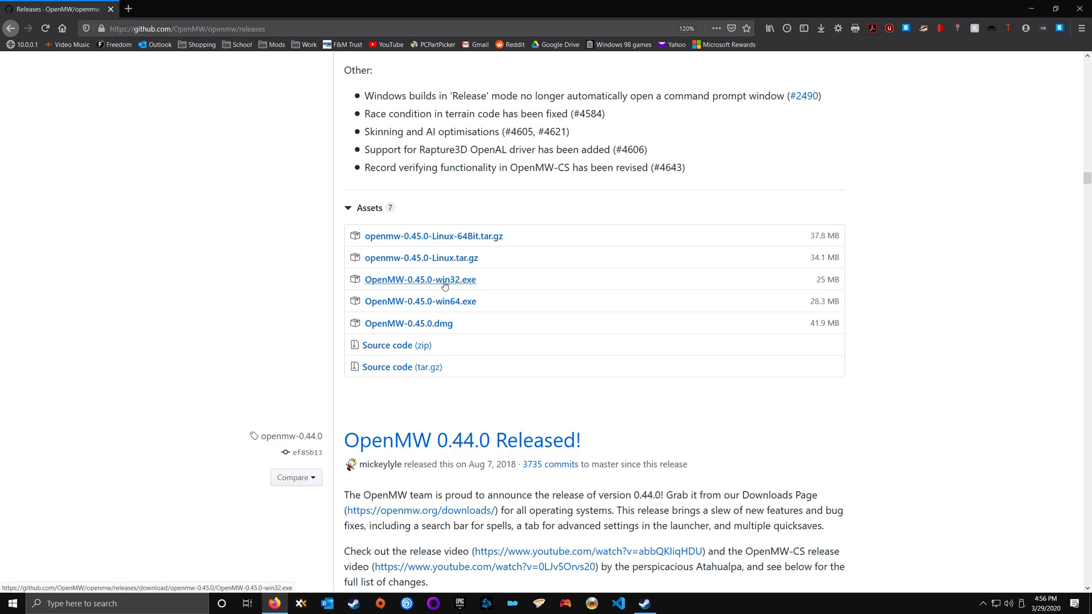
pyautogui.click(411, 302)
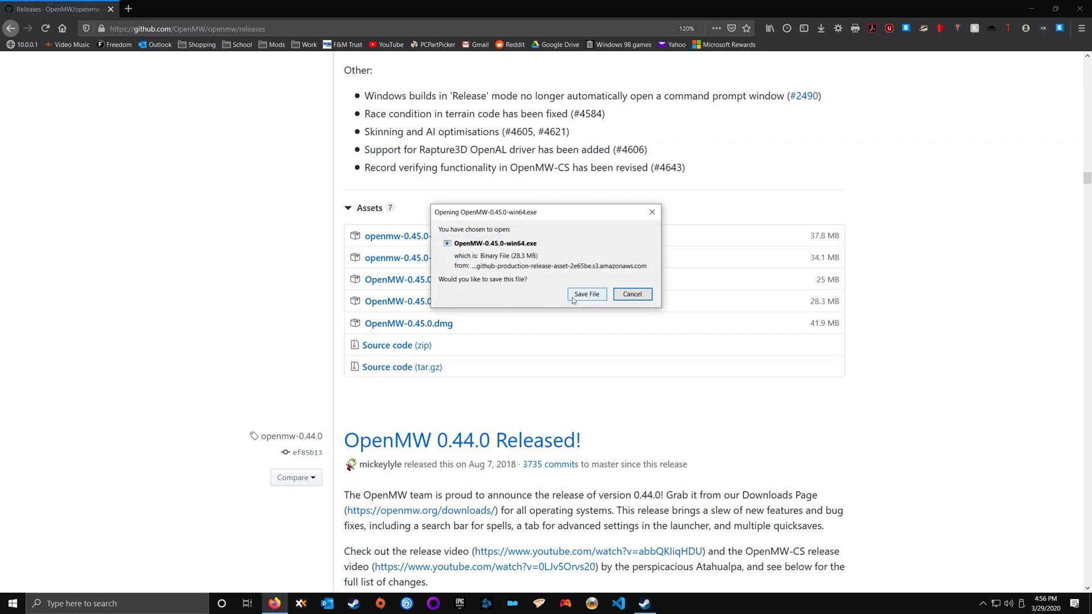
# Step: Save OpenMW-0.45.0-win64.exe, run it from the downloads panel, and approve the UAC prompt
pyautogui.click(585, 294)
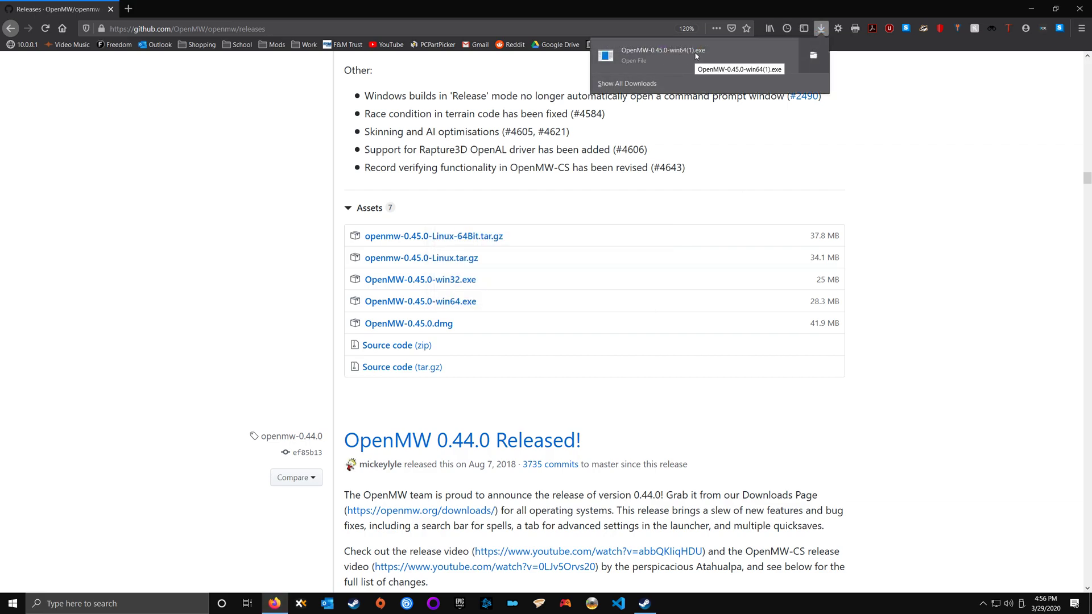
pyautogui.click(721, 56)
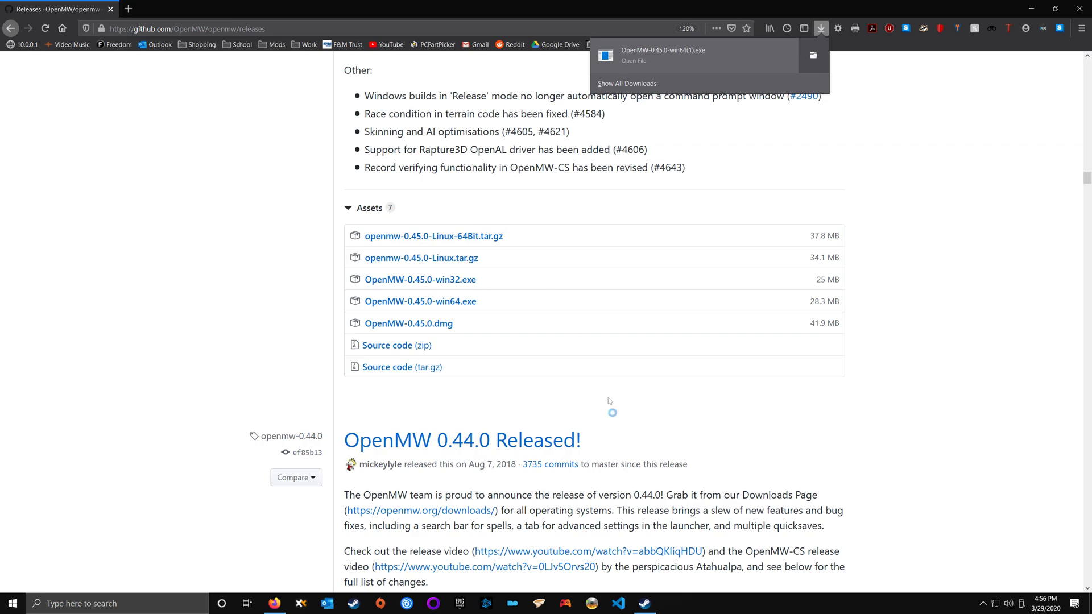
pyautogui.click(511, 378)
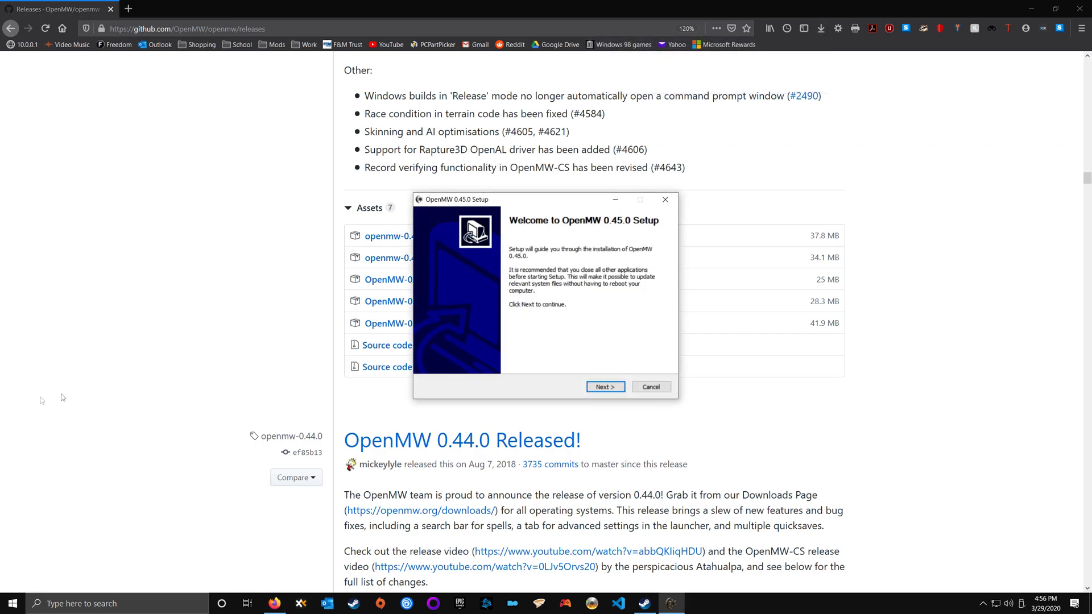
# Step: Accept the license, keep the default install path and OpenMW 0.45.0 Start Menu folder, and install
pyautogui.click(596, 389)
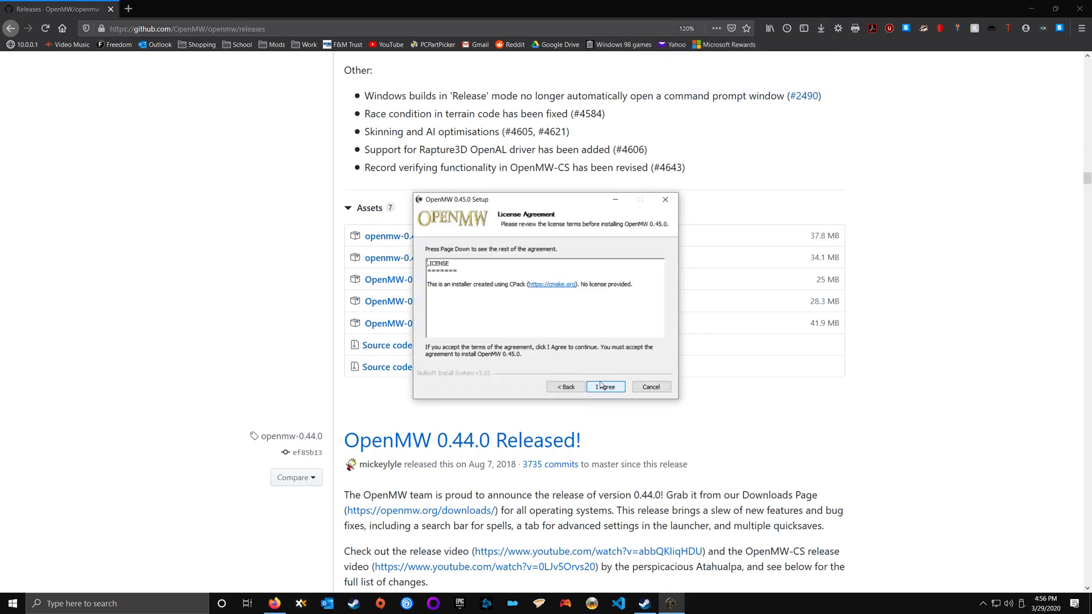
pyautogui.click(605, 388)
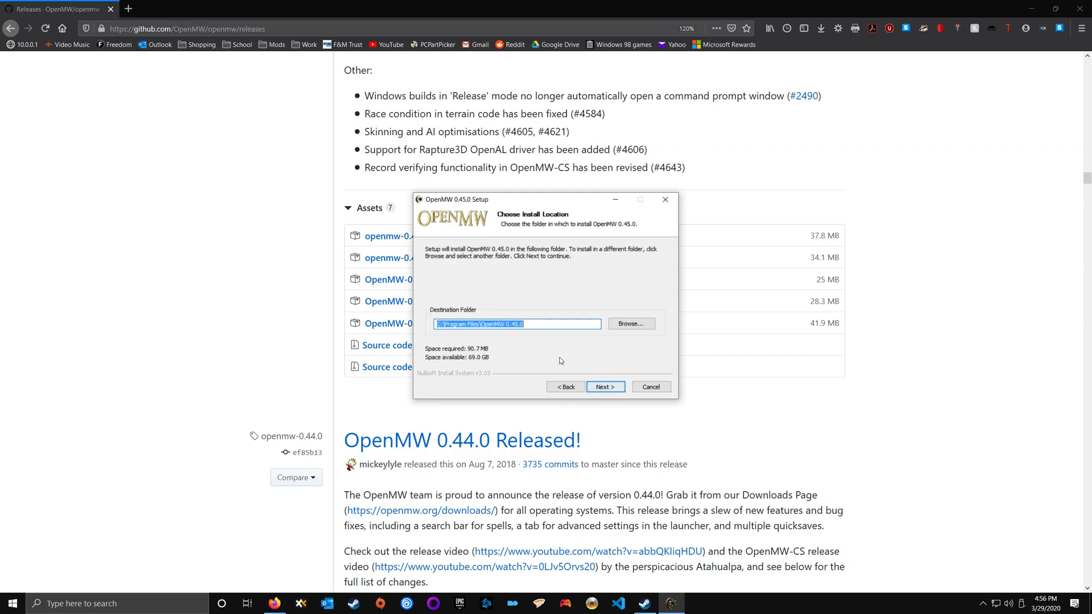
pyautogui.rightClick(561, 326)
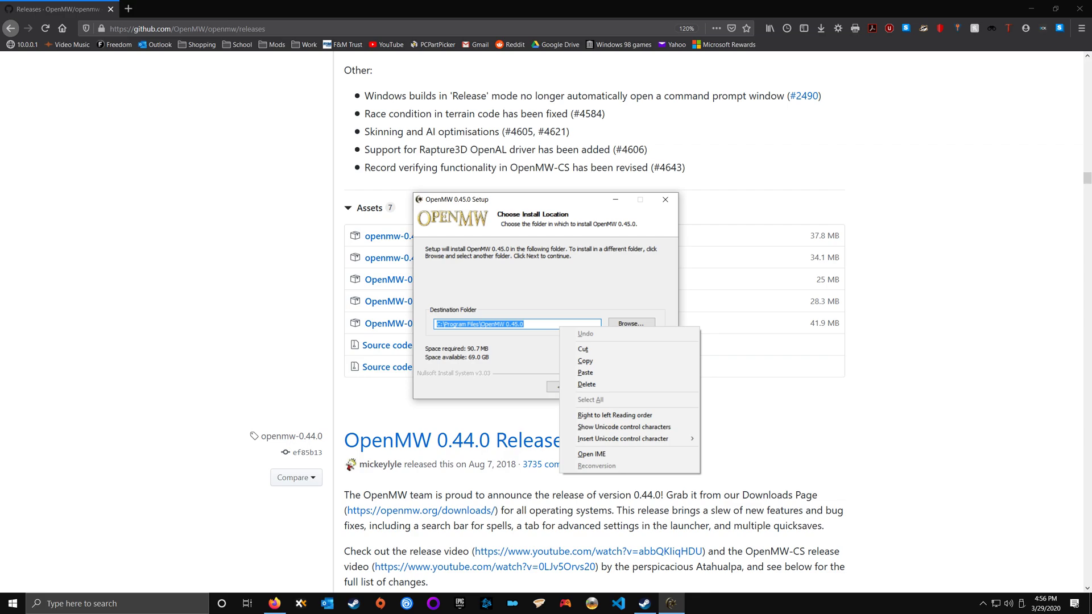
pyautogui.press('Escape')
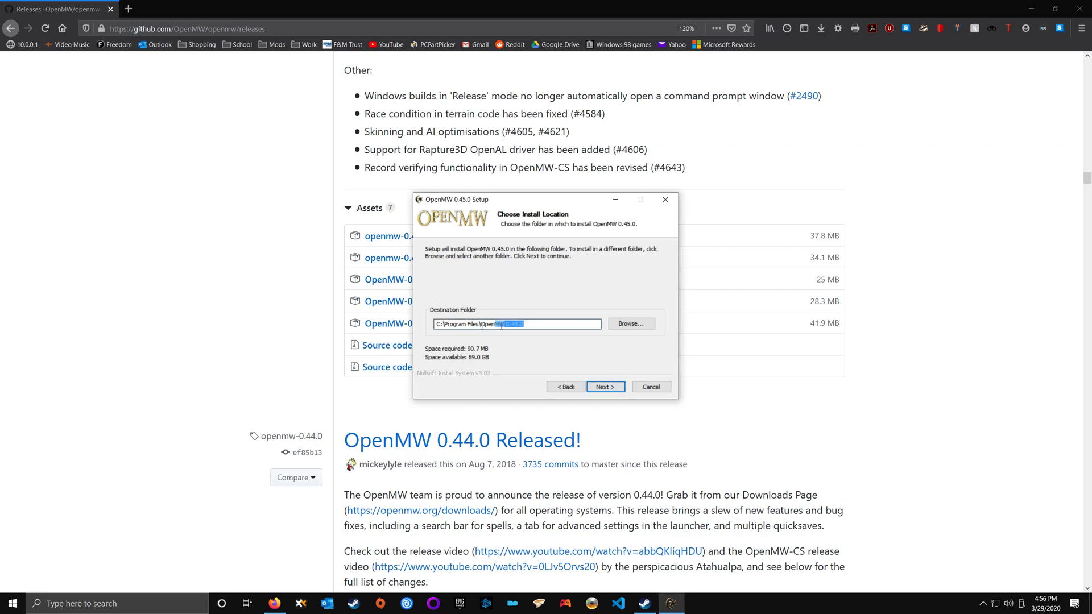
pyautogui.hotkey('alt', 'Tab')
pyautogui.click(605, 387)
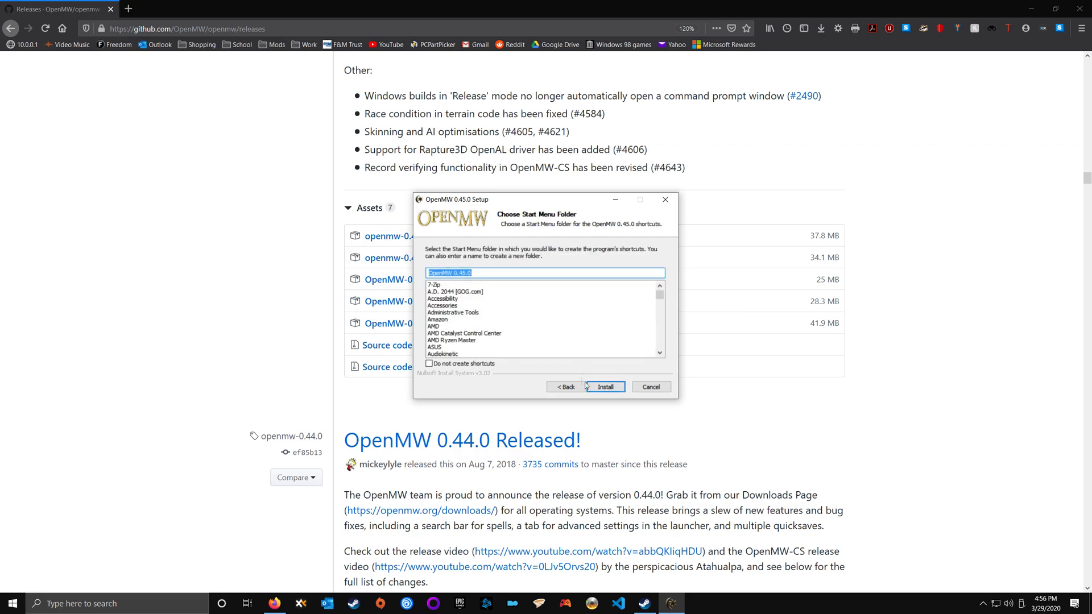
pyautogui.click(606, 387)
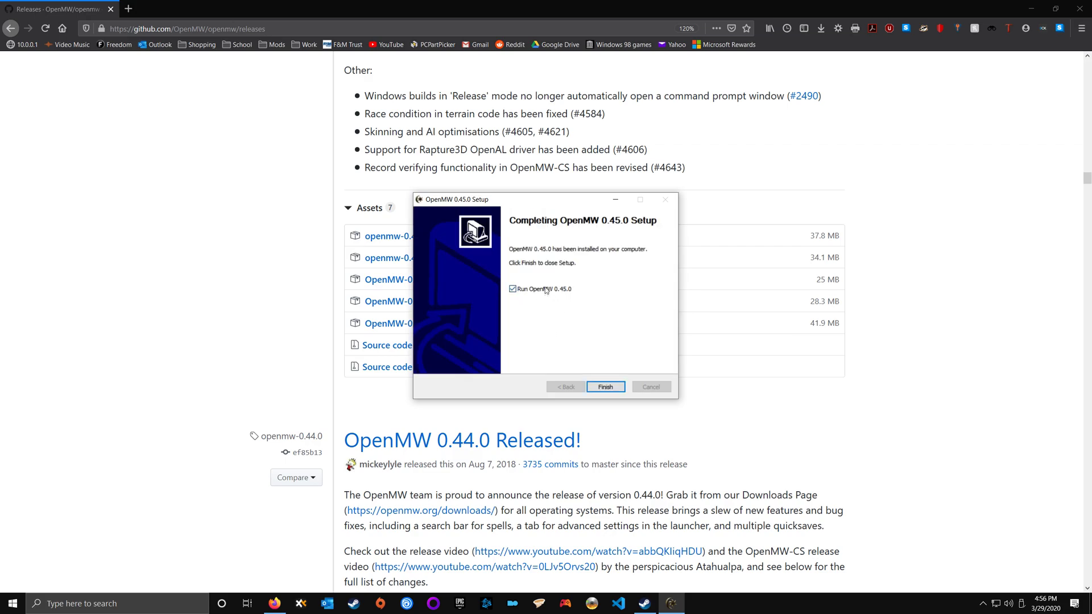
# Step: Finish setup and start the installation wizard from the launcher's Settings page
pyautogui.click(605, 387)
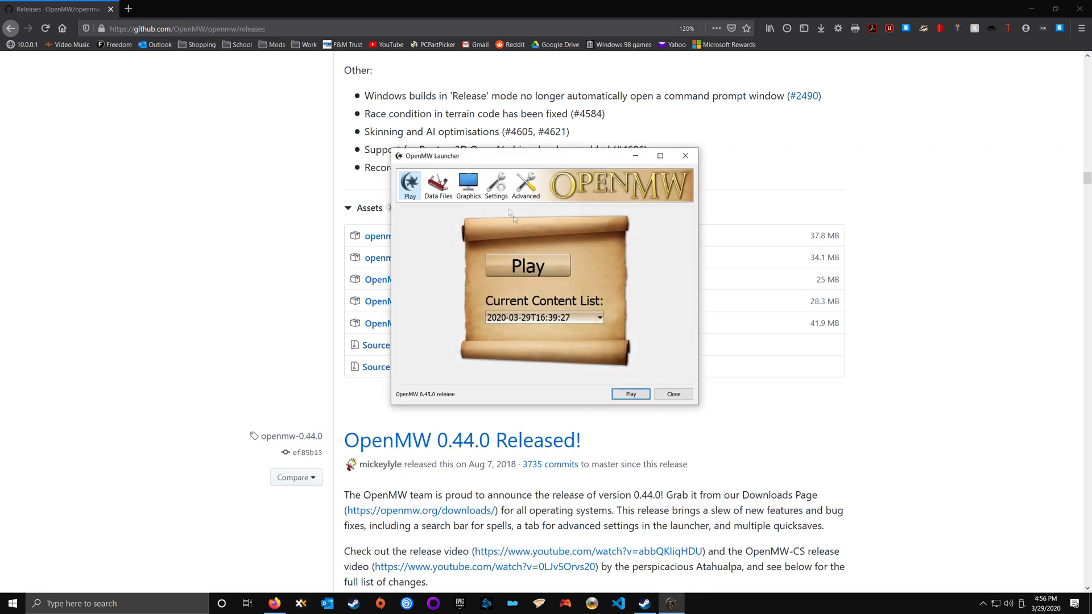
pyautogui.click(496, 185)
pyautogui.click(461, 260)
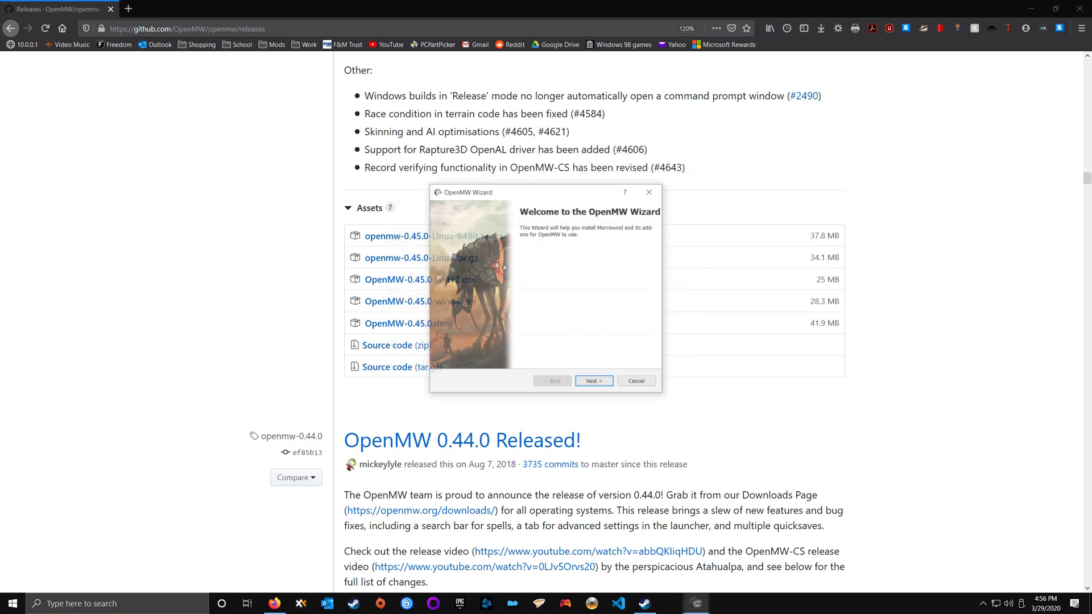
# Step: Choose Existing Installation, select the detected Data Files path, and browse for the master file
pyautogui.click(595, 383)
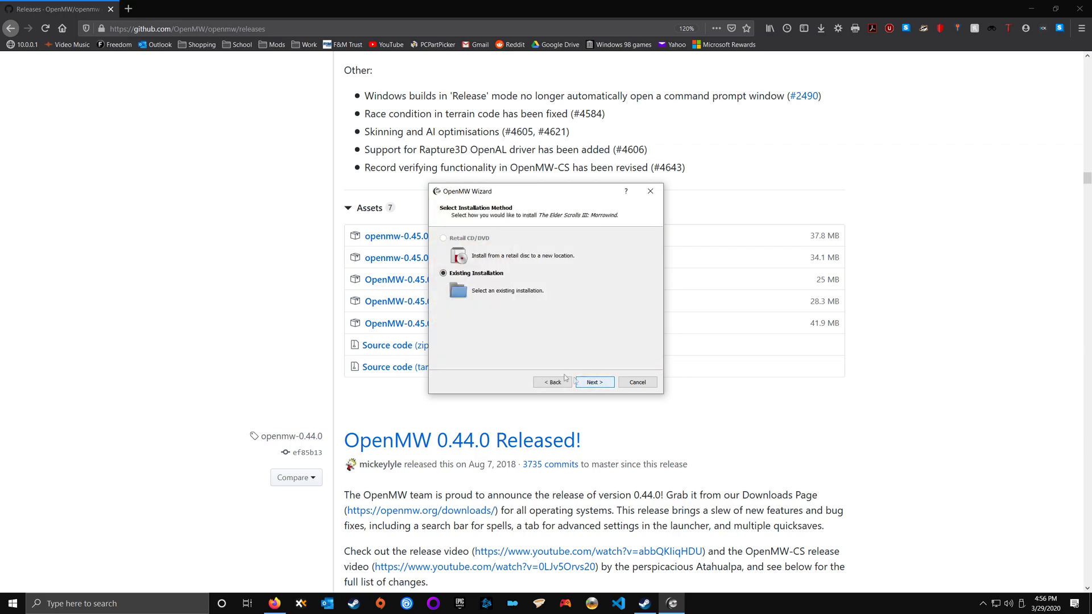
pyautogui.click(599, 382)
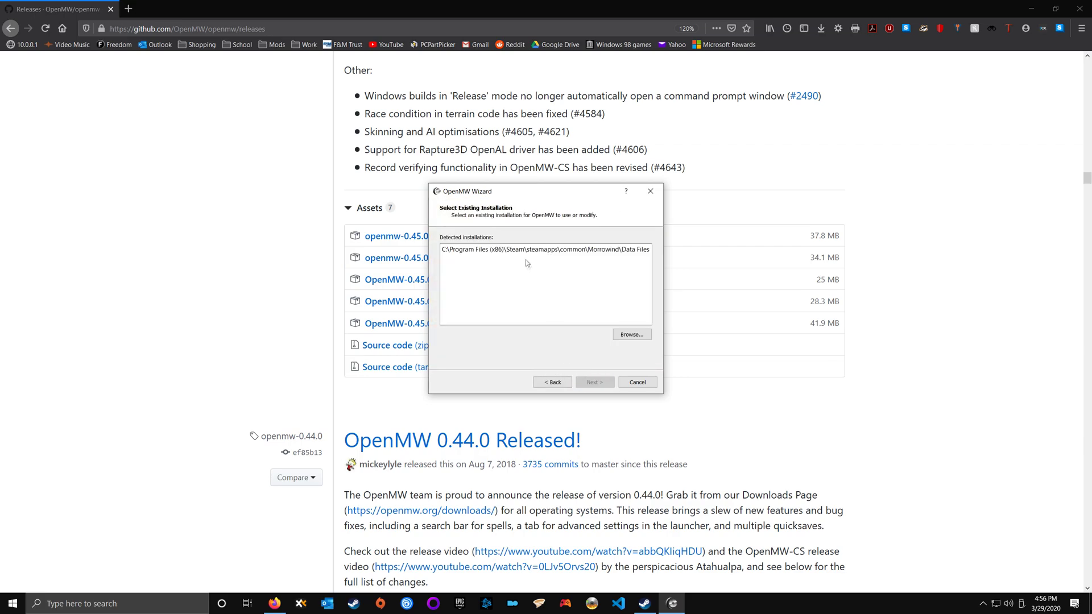
pyautogui.click(538, 251)
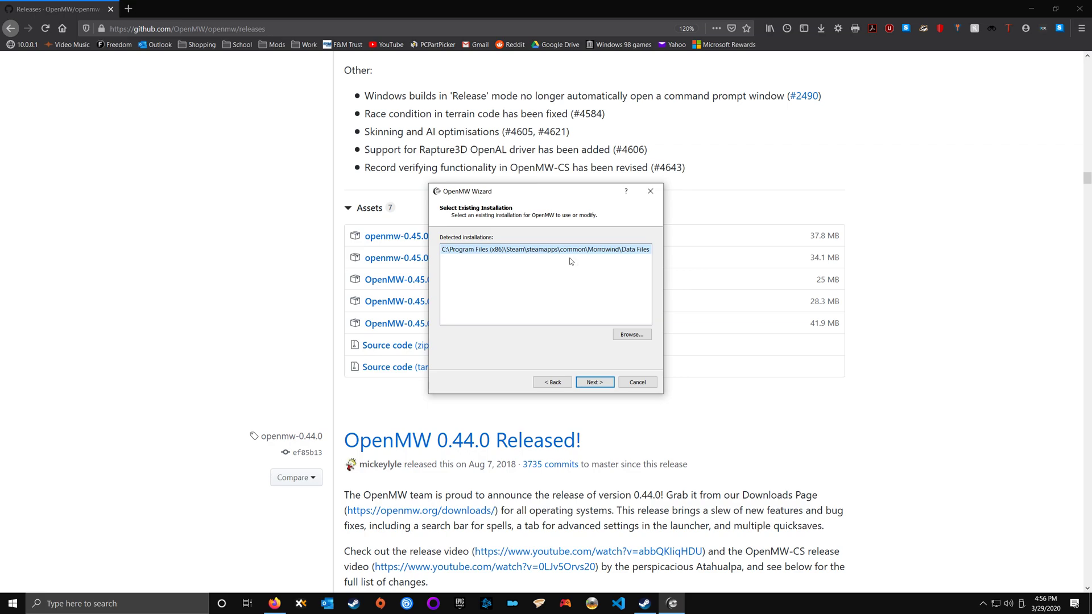
pyautogui.click(632, 334)
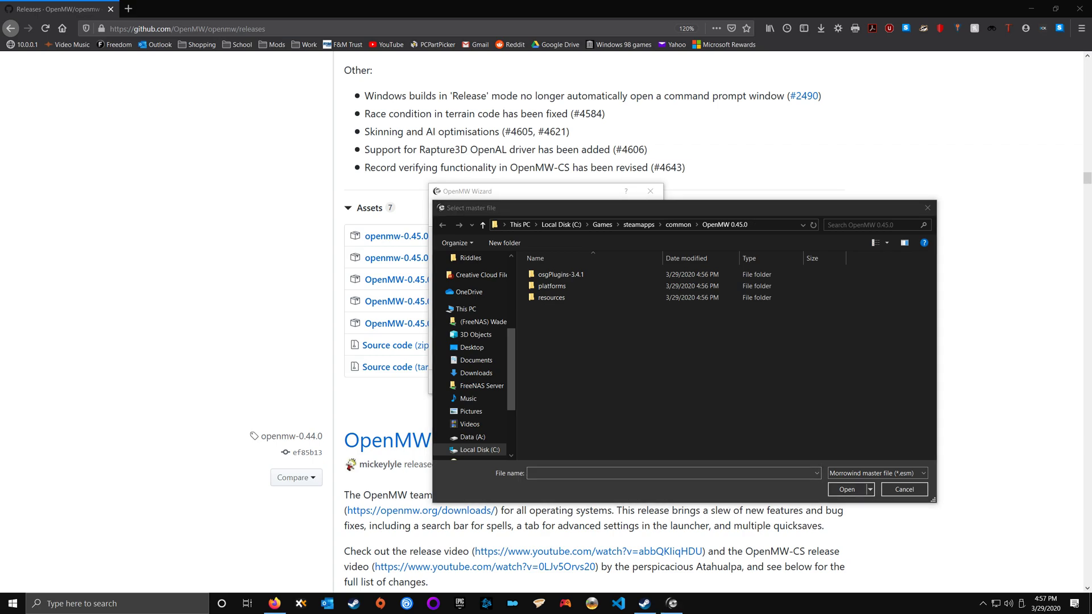
# Step: Go to the Morrowind Data Files folder and select Morrowind.esm as the master file
pyautogui.click(777, 225)
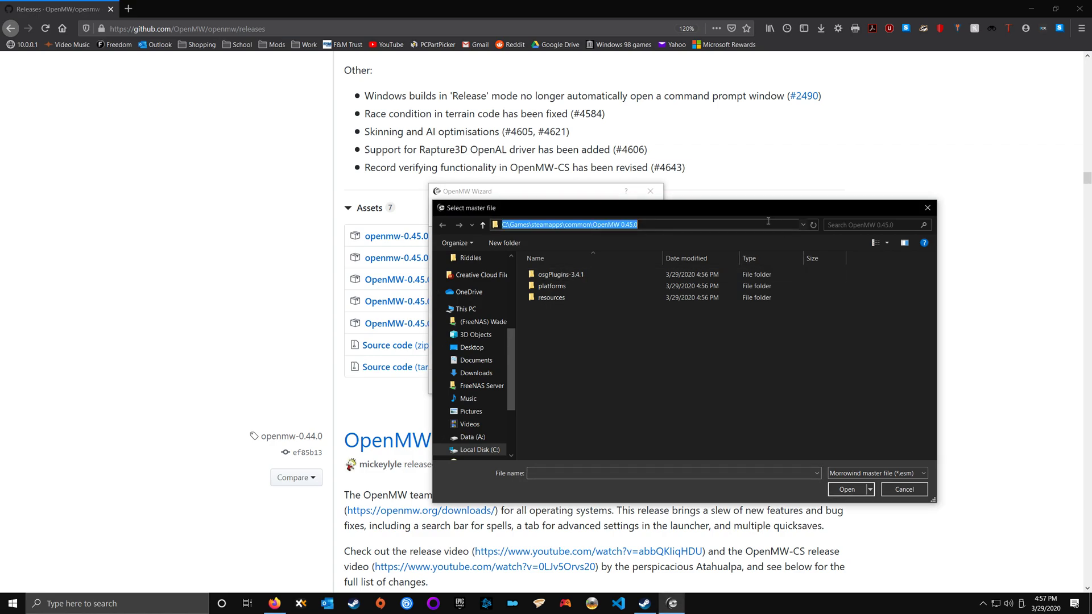
pyautogui.write('C:\\Program Files (x86)\\Steam\\steamapps\\common\\Morrowind\\Data Files')
pyautogui.hotkey('ctrl', 'a')
pyautogui.press('Return')
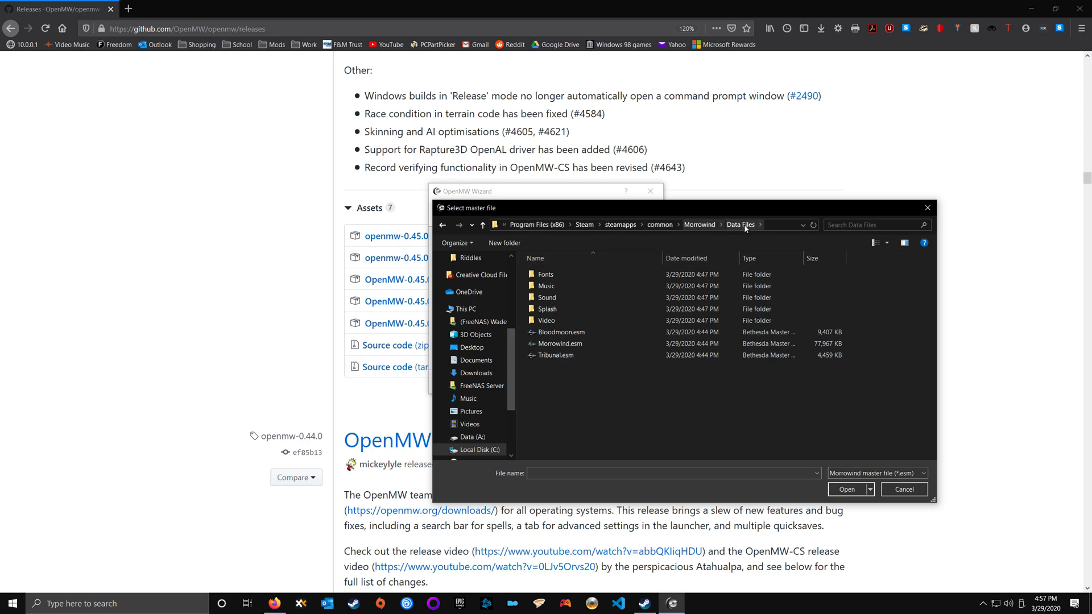
pyautogui.doubleClick(593, 345)
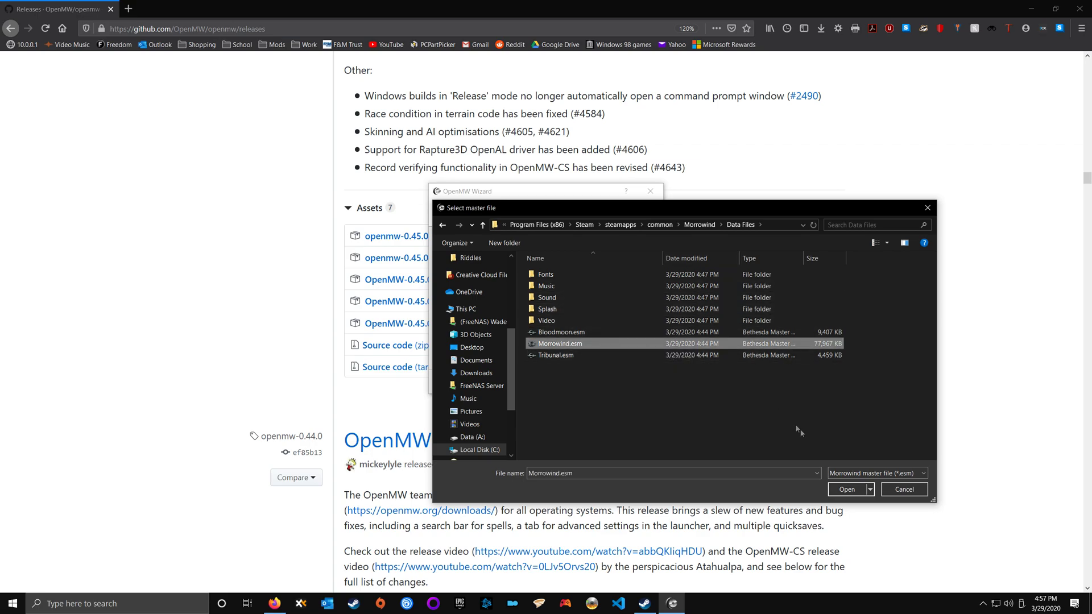
# Step: Keep English as the language, import Morrowind.ini settings and add-ons, and finish the wizard
pyautogui.click(594, 382)
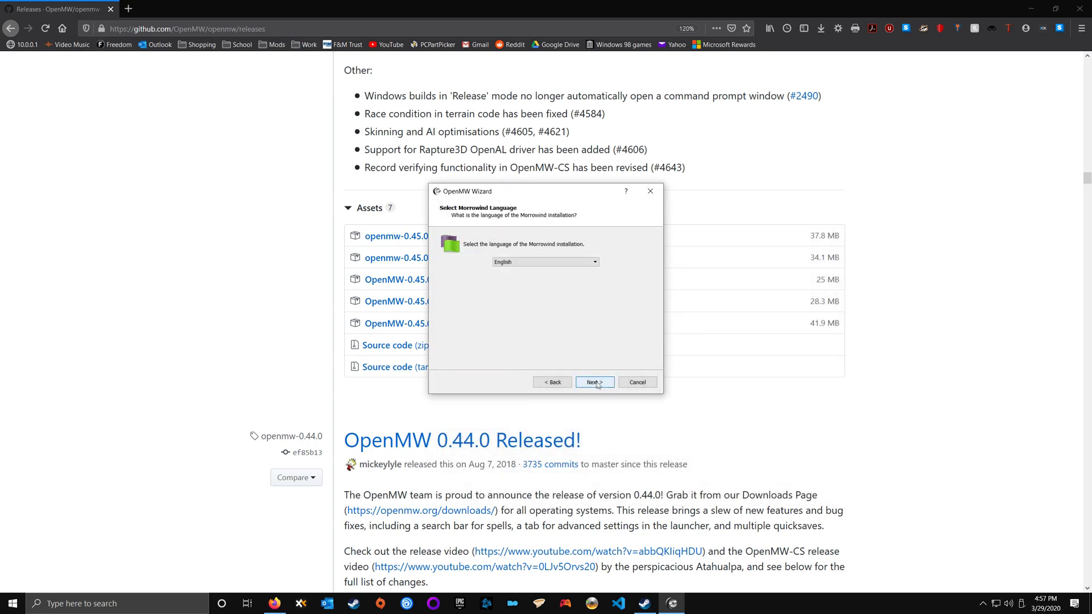
pyautogui.click(538, 262)
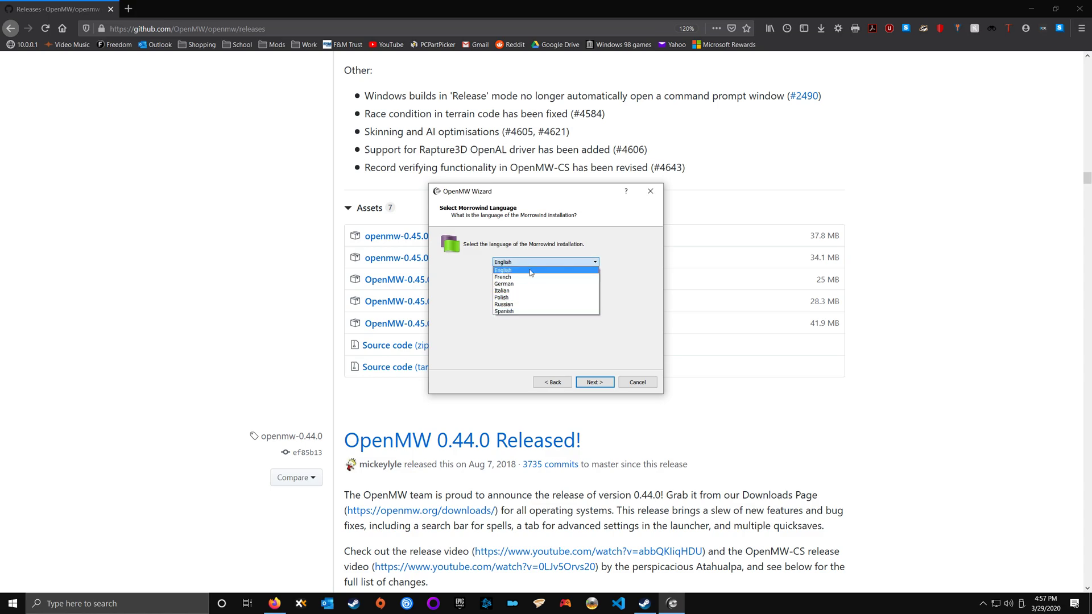
pyautogui.click(533, 270)
pyautogui.click(594, 382)
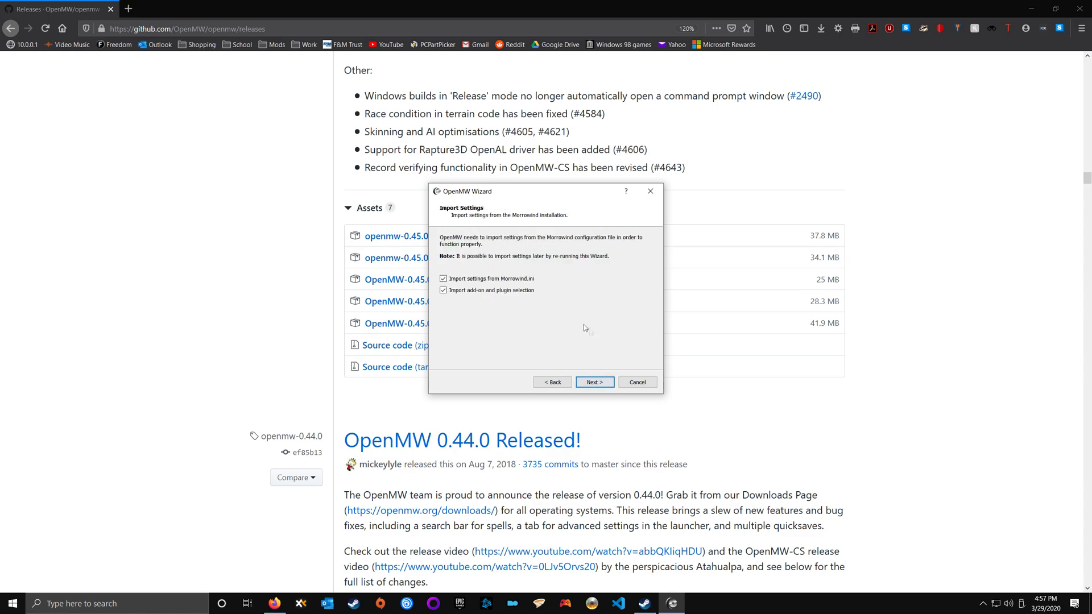
pyautogui.click(595, 383)
pyautogui.click(594, 380)
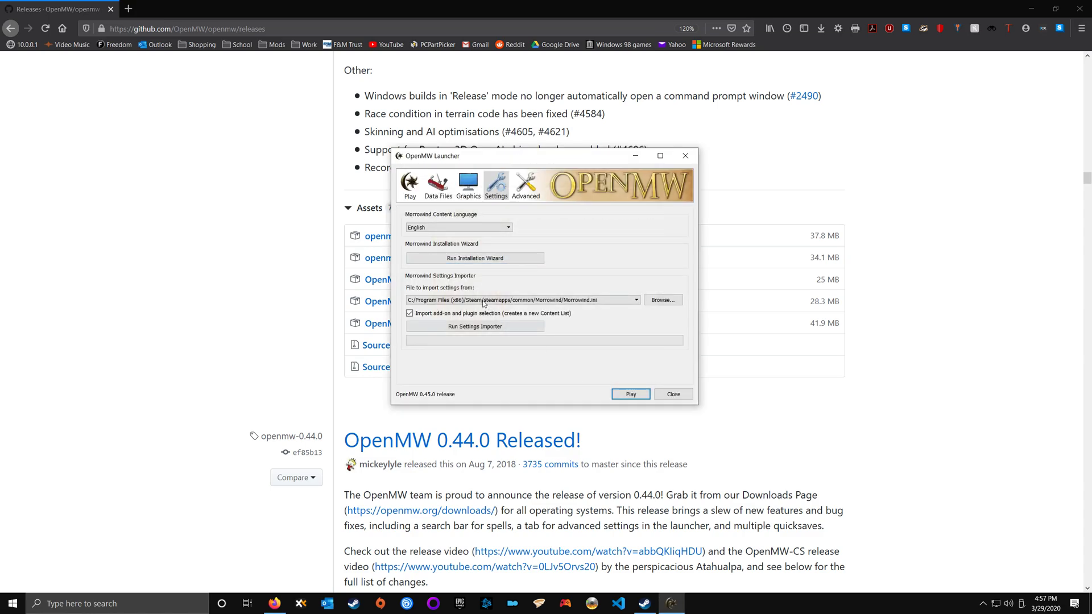
# Step: Review the Graphics options and the Tribunal/Bloodmoon content list, ending on the Play tab
pyautogui.click(468, 187)
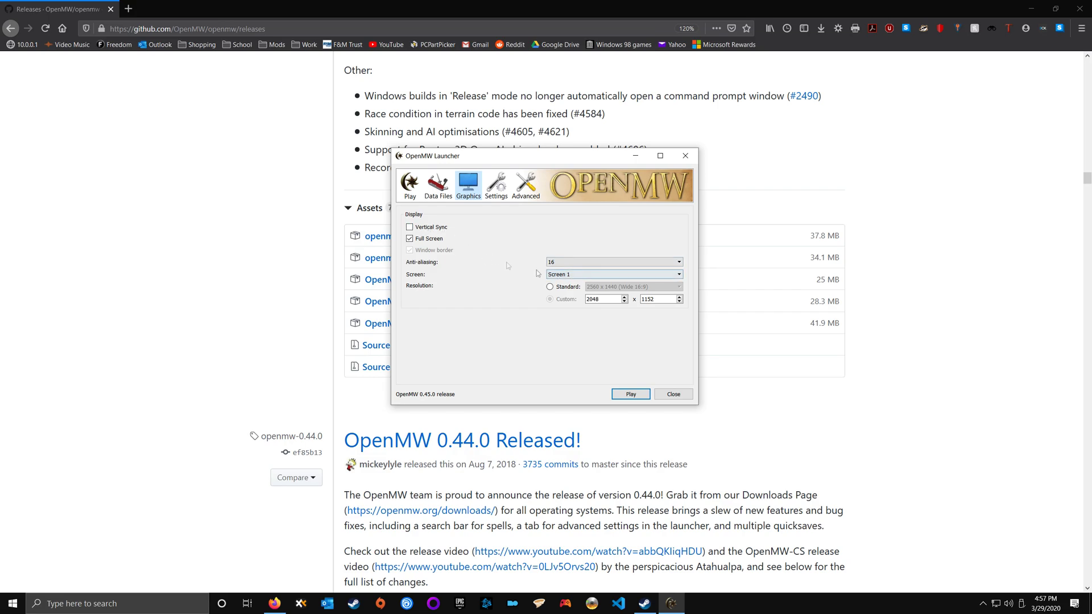
pyautogui.click(438, 185)
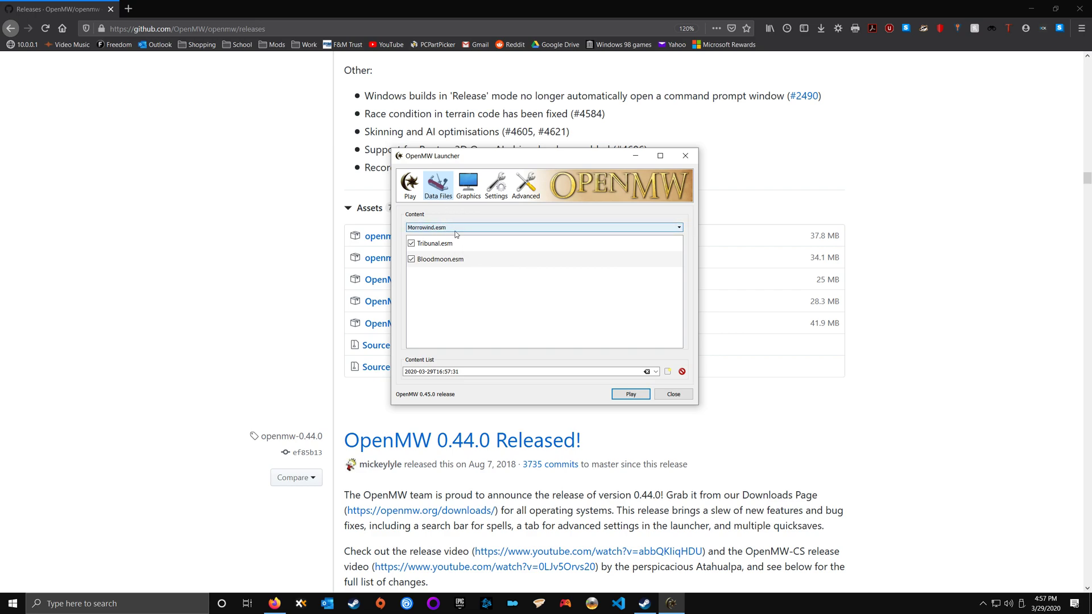
pyautogui.click(409, 185)
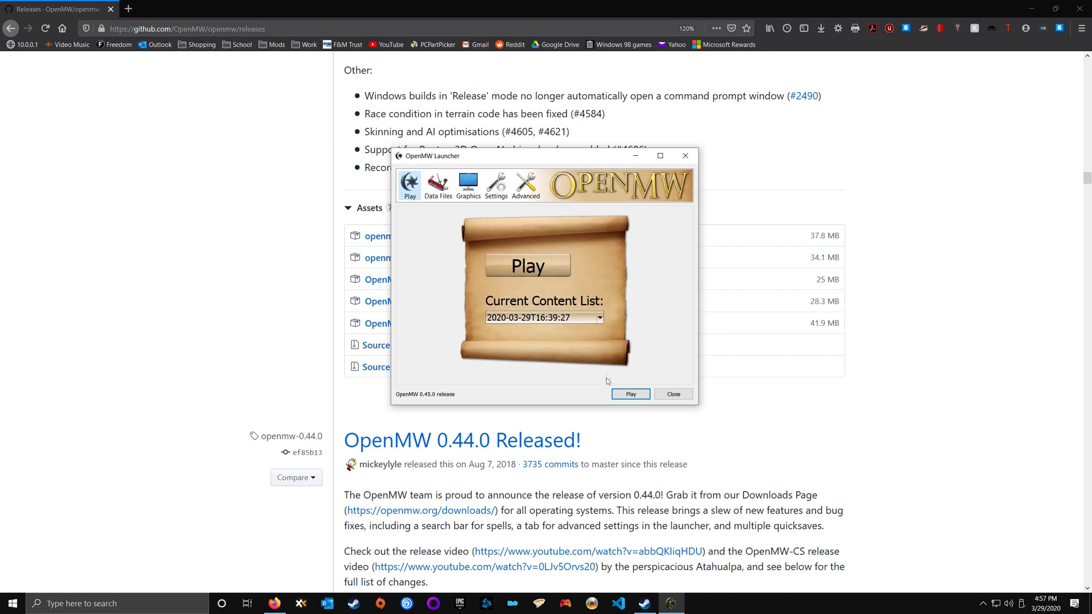